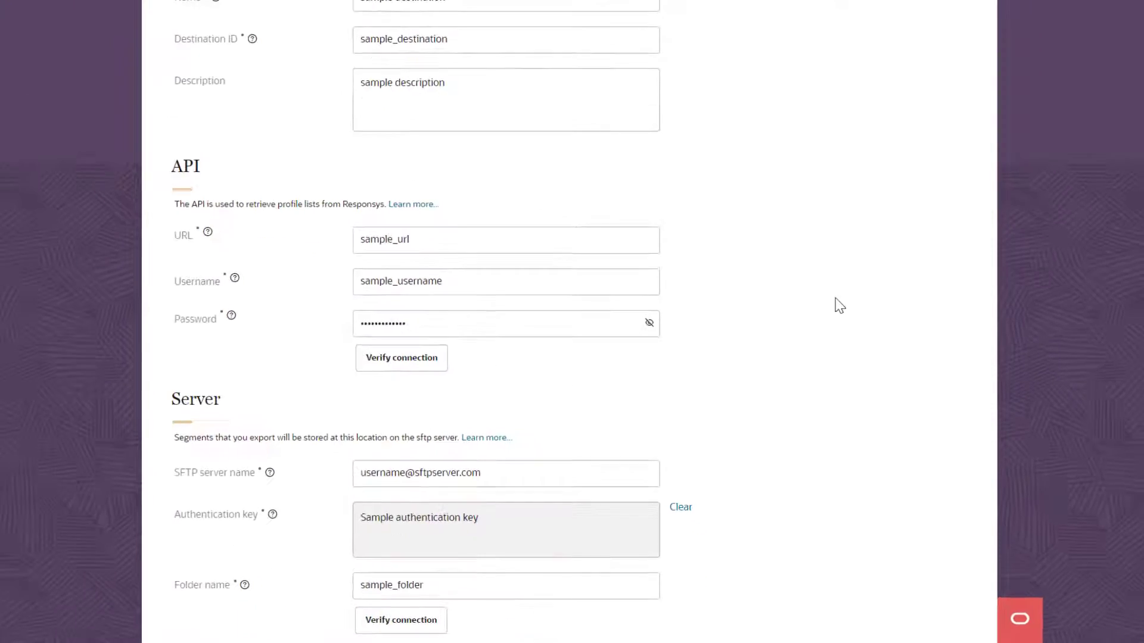
scroll(839, 304, down, 2)
scroll(839, 304, down, 3)
scroll(839, 305, down, 1)
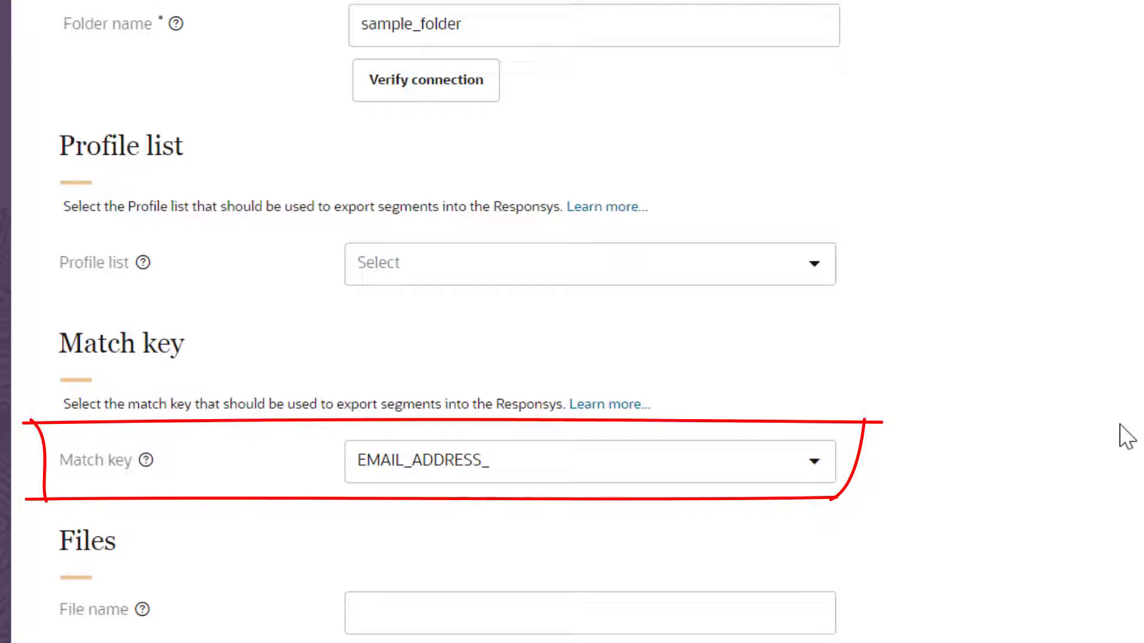
Step: Confirm EMAIL_ADDRESS_ as the Responsys destination's match key
click(805, 468)
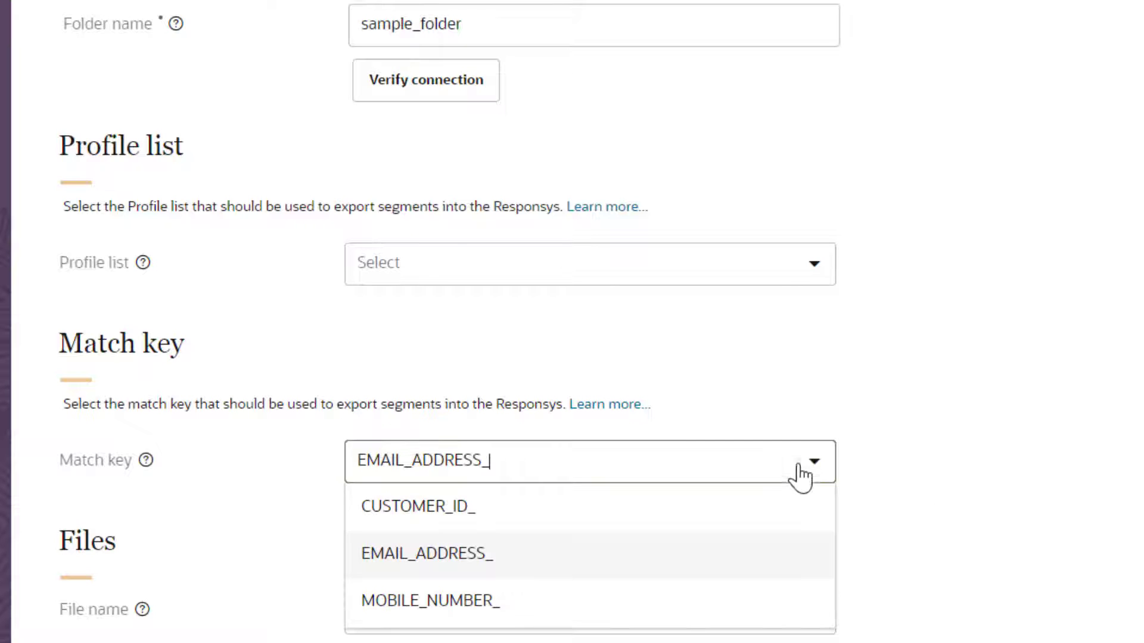
click(764, 554)
scroll(902, 437, up, 5)
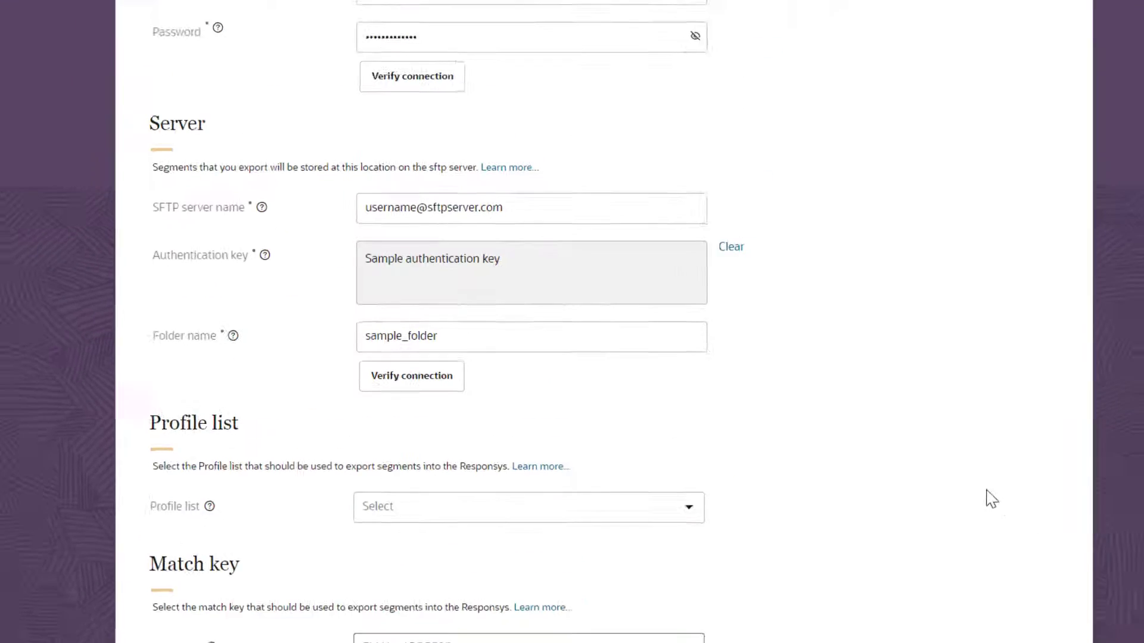
scroll(902, 437, up, 5)
scroll(902, 438, up, 5)
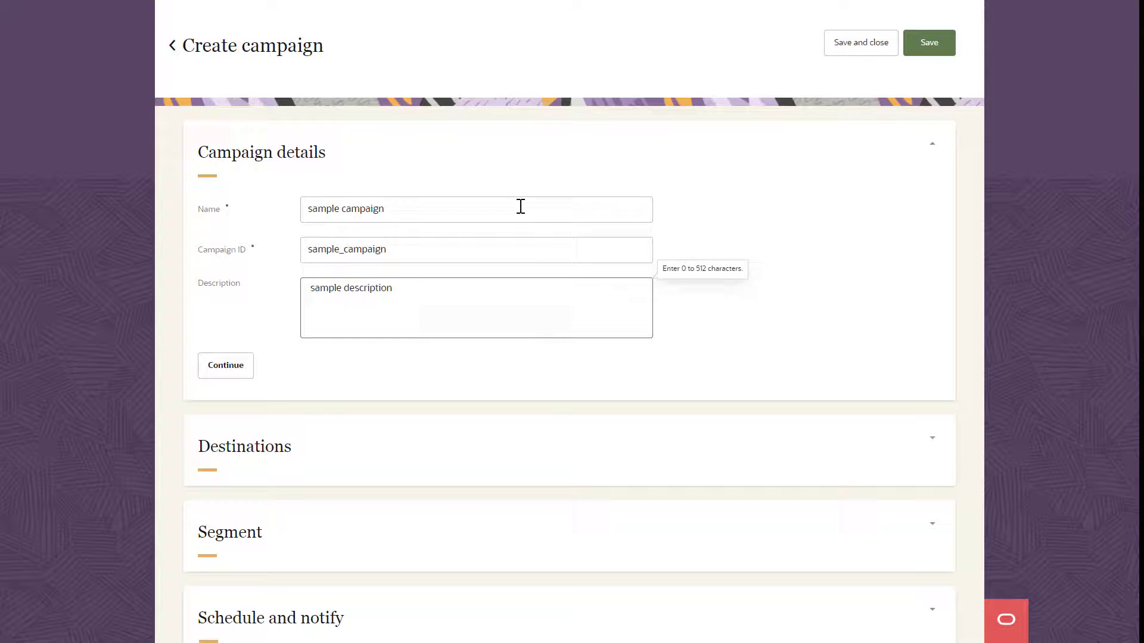
Step: Send the campaign to copyResponsysDestination as sample_filename and verify the connection
click(232, 372)
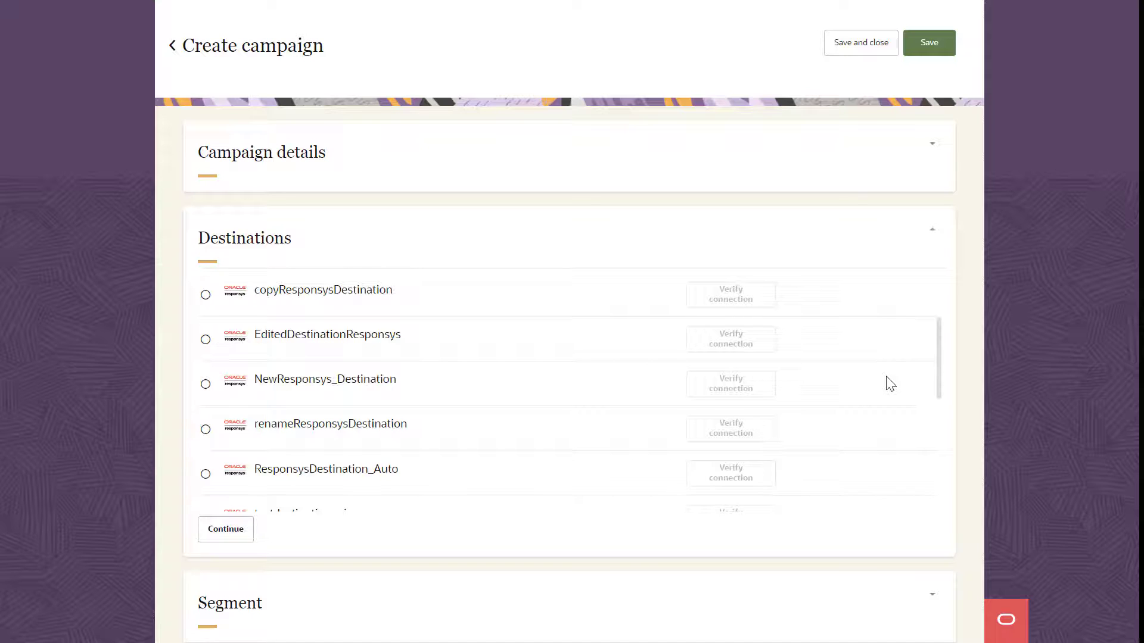
click(205, 295)
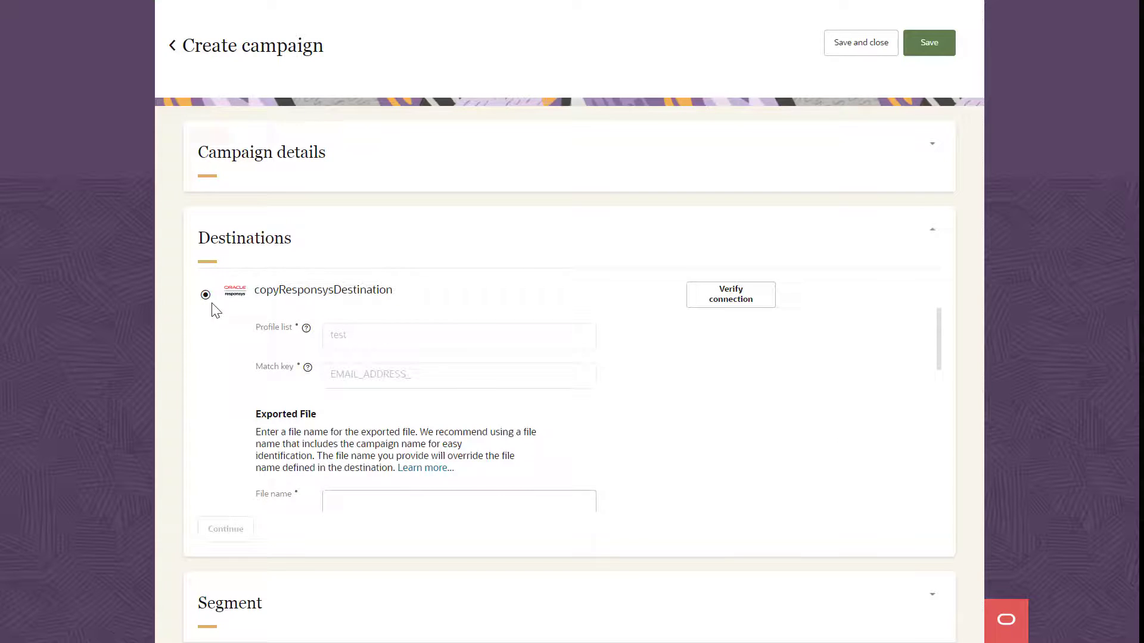
click(401, 501)
text(sample_)
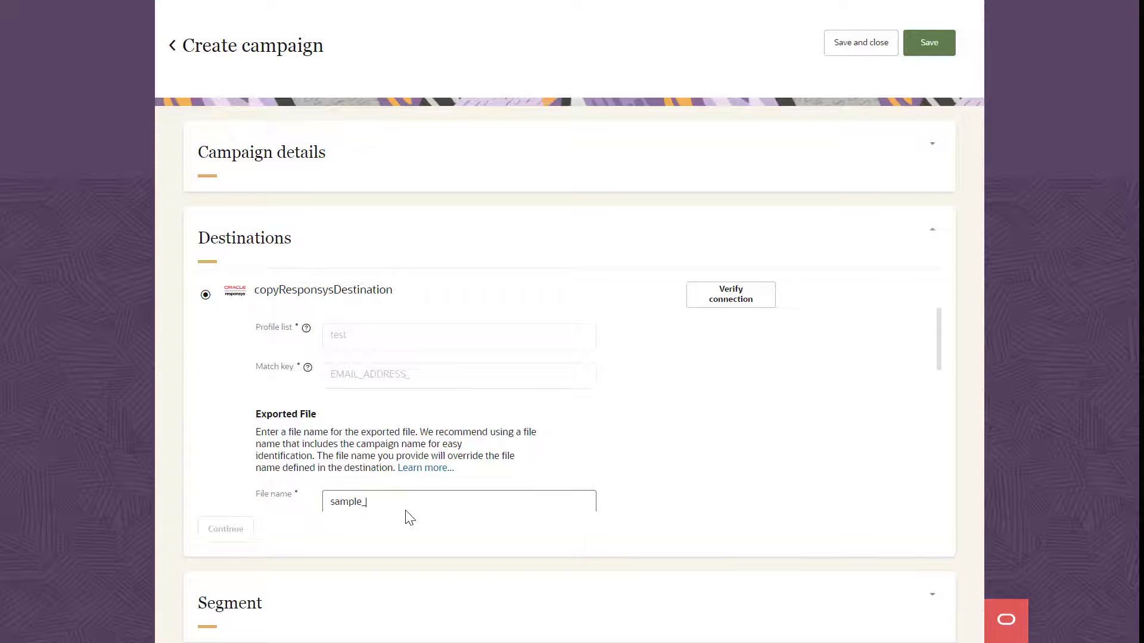
text(filename)
click(731, 300)
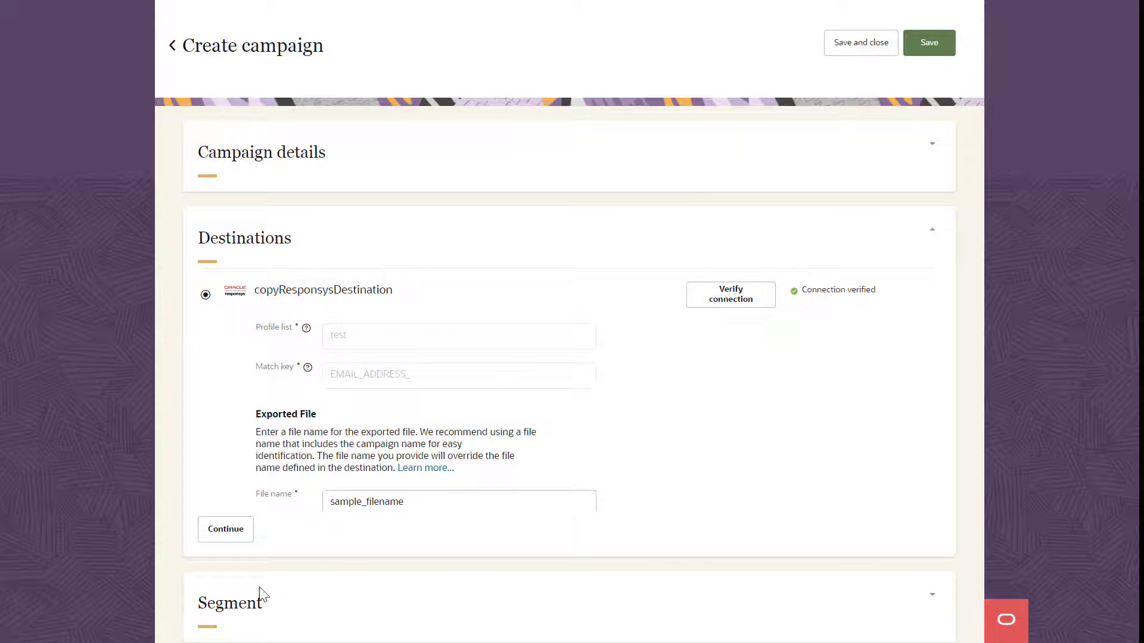
Step: Choose segmentResponsys as the campaign's exported segment
click(220, 530)
click(386, 408)
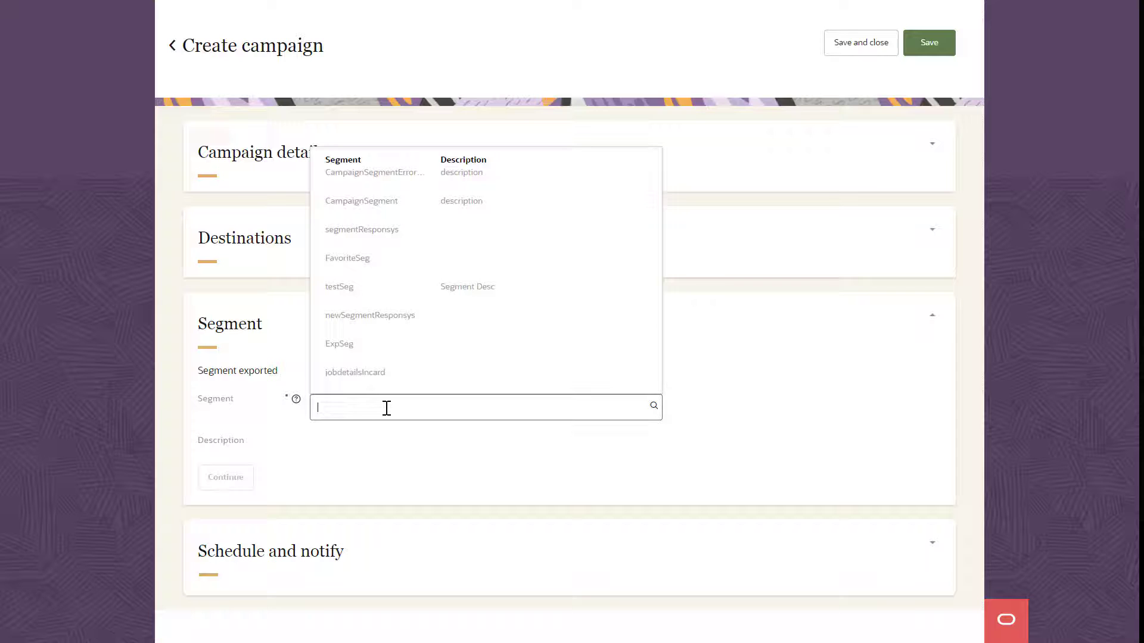
click(404, 234)
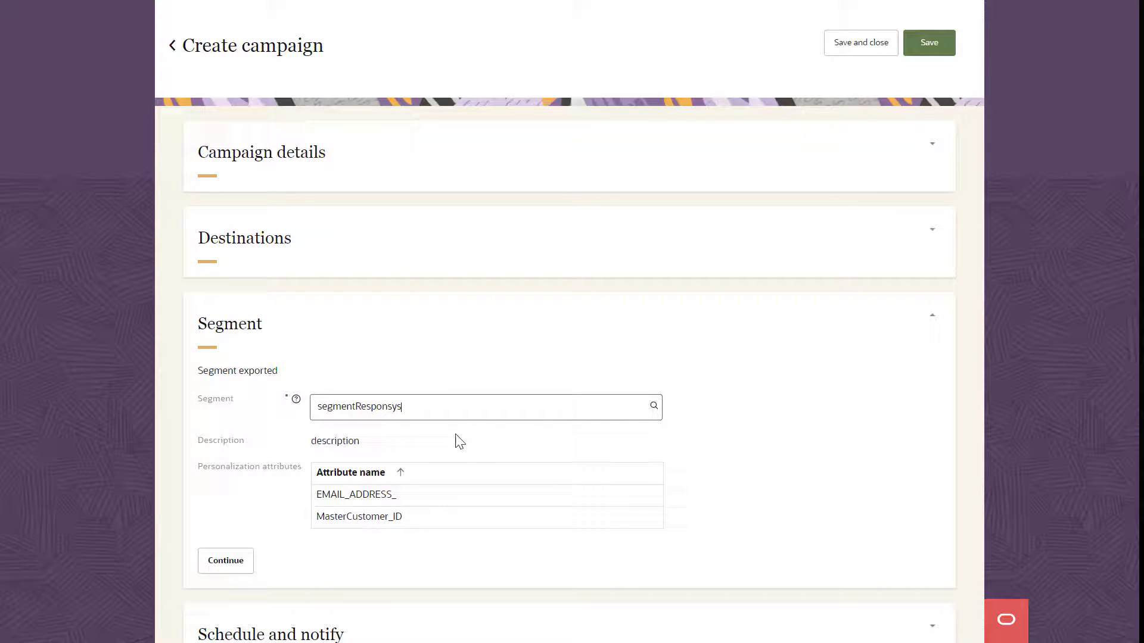
click(214, 571)
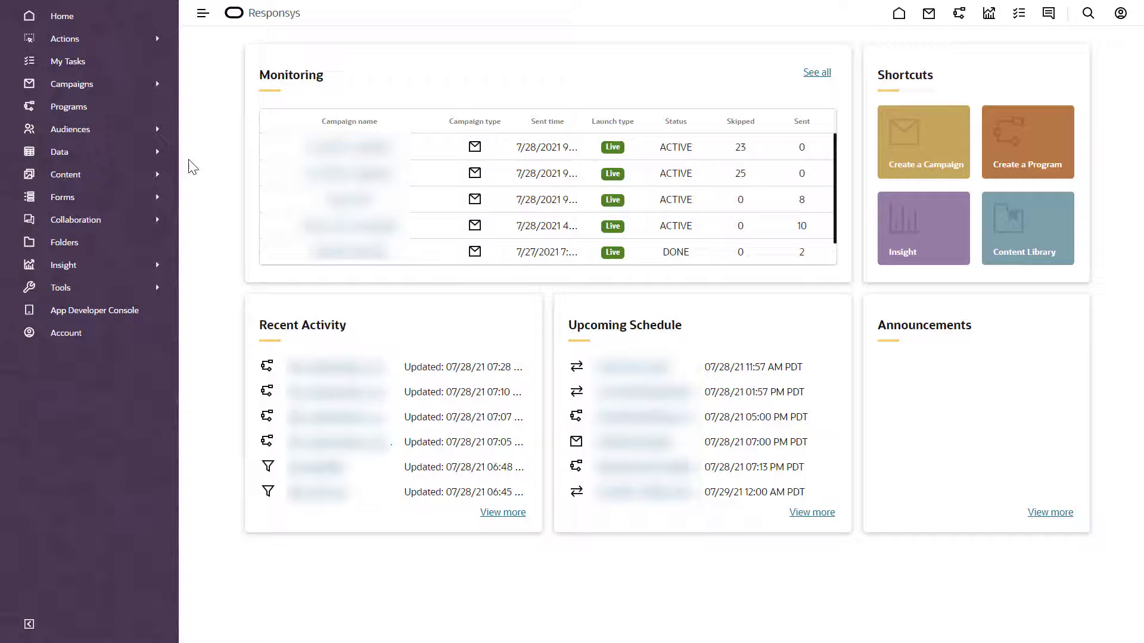
Step: Edit the jmp-exp-feed-data job in Data > Connect, at its Destination Connectivity step
click(156, 153)
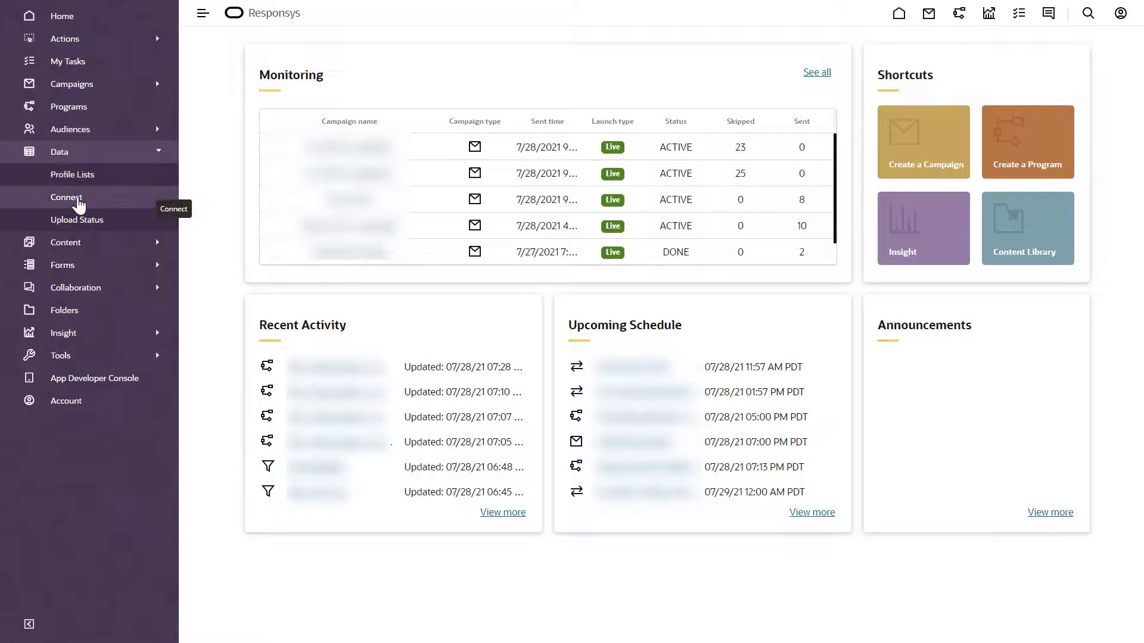
click(78, 205)
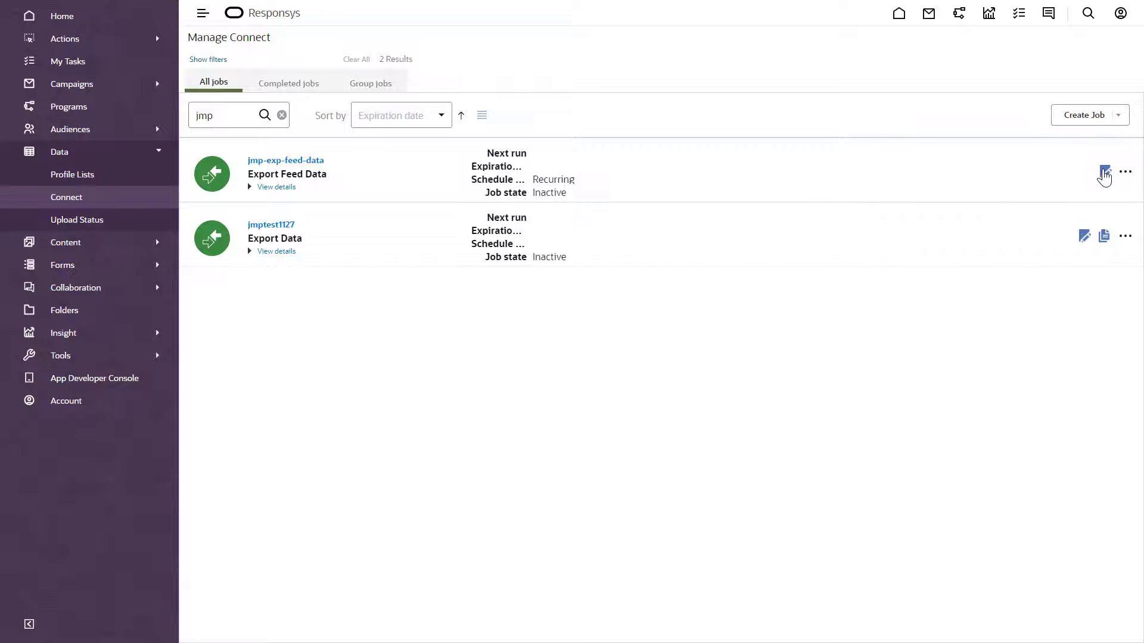
click(1104, 172)
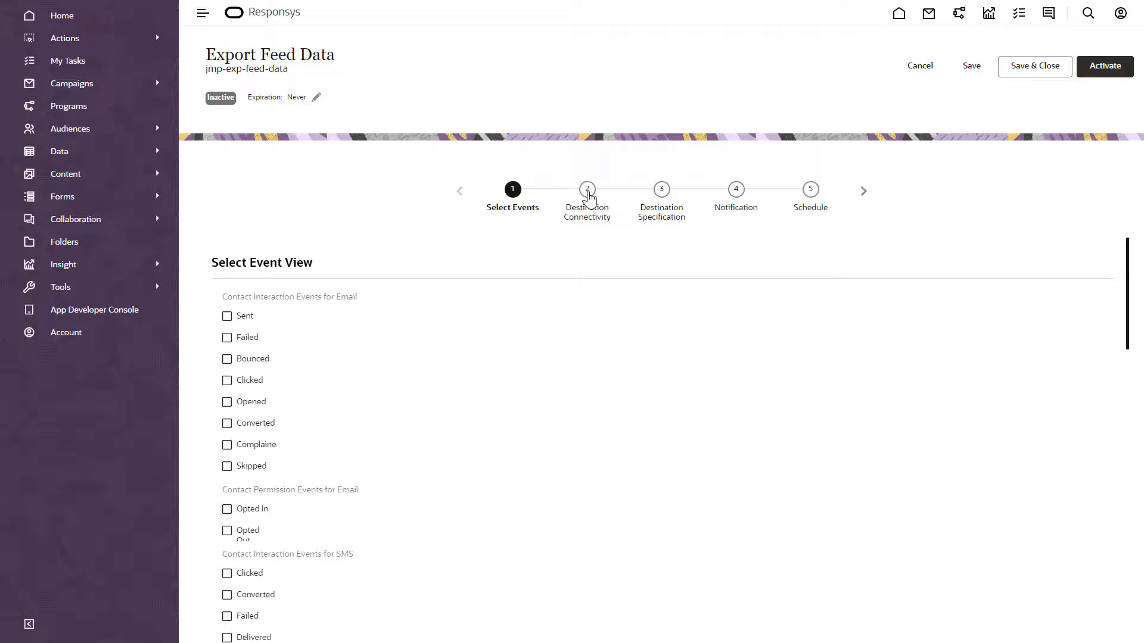
click(586, 195)
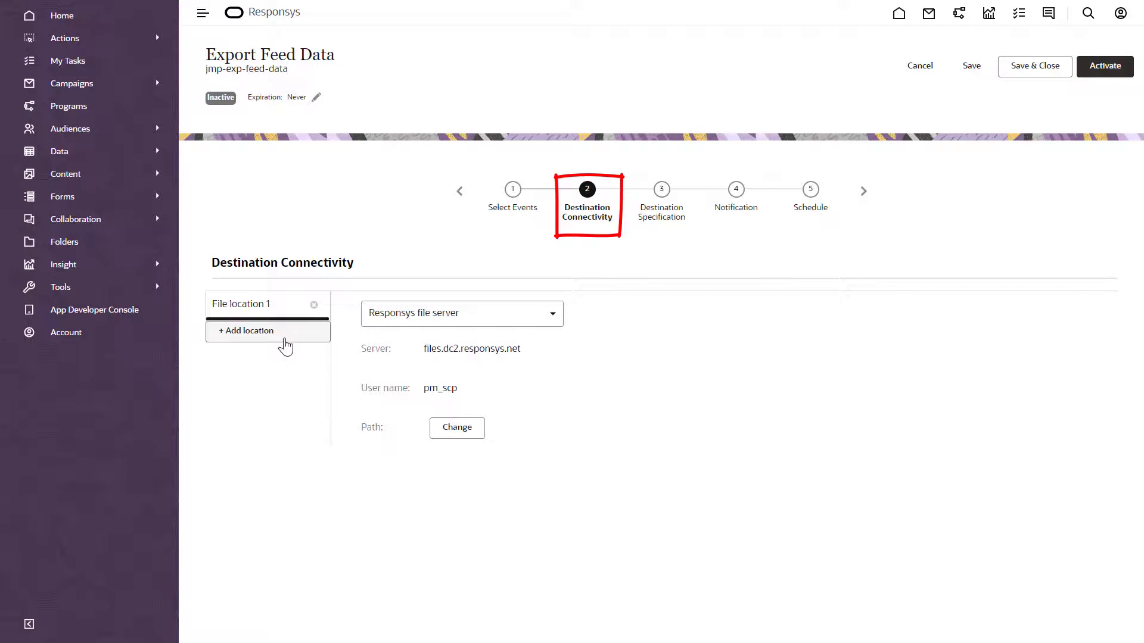
Step: Add File location 2 with External Server by SFTP as its server type
click(282, 334)
click(283, 335)
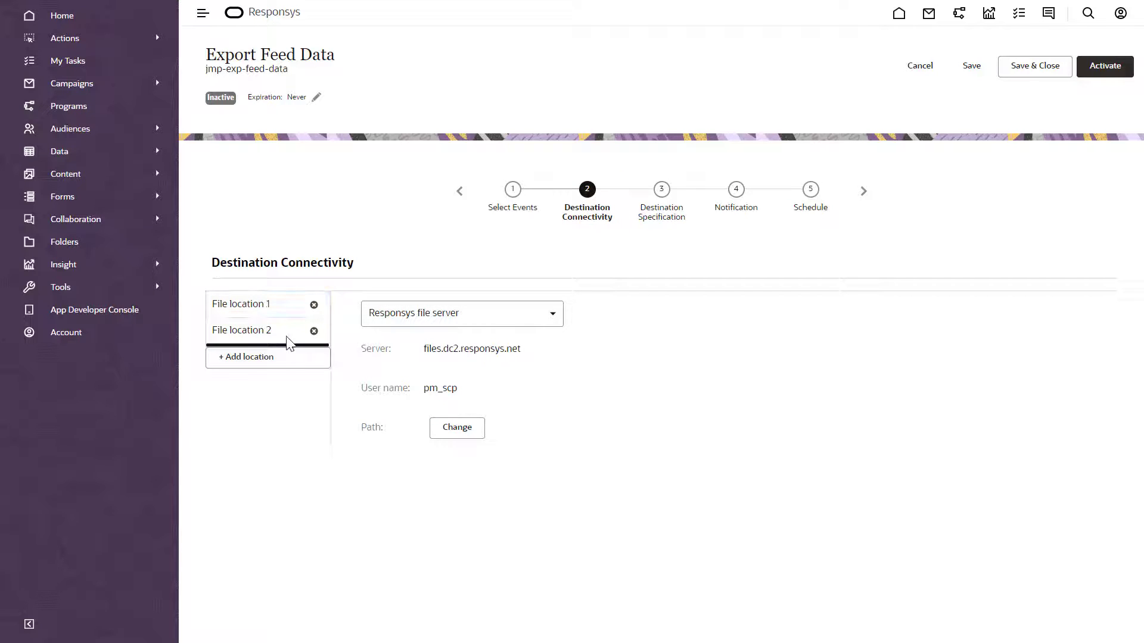
click(555, 323)
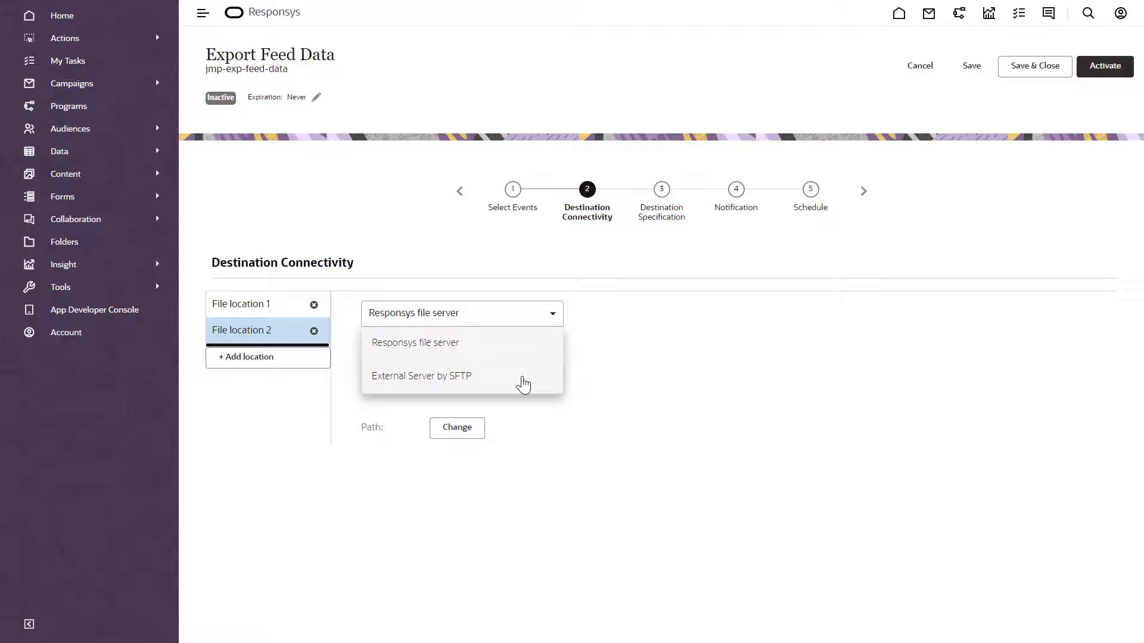
click(520, 381)
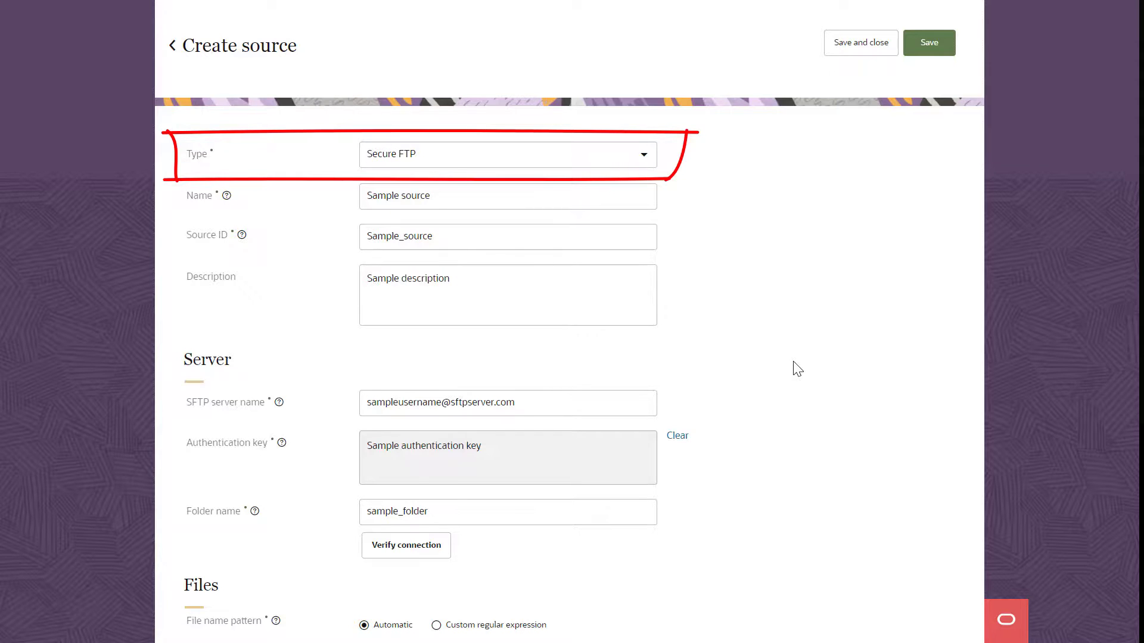
scroll(796, 369, down, 2)
scroll(795, 368, down, 2)
scroll(795, 368, up, 1)
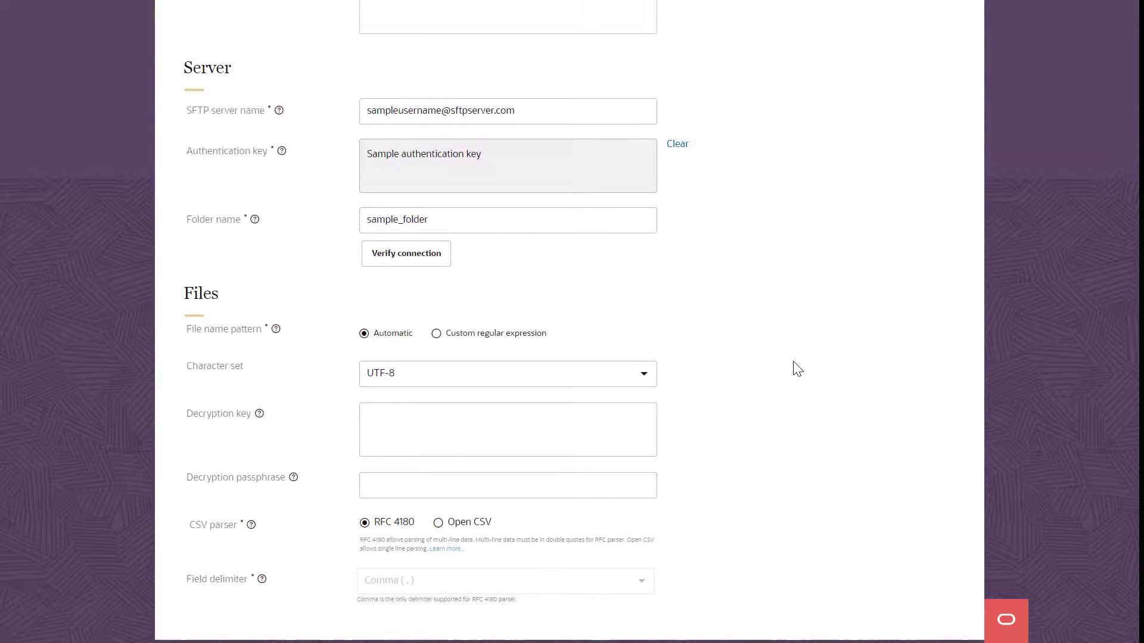
scroll(796, 368, up, 2)
scroll(796, 368, up, 1)
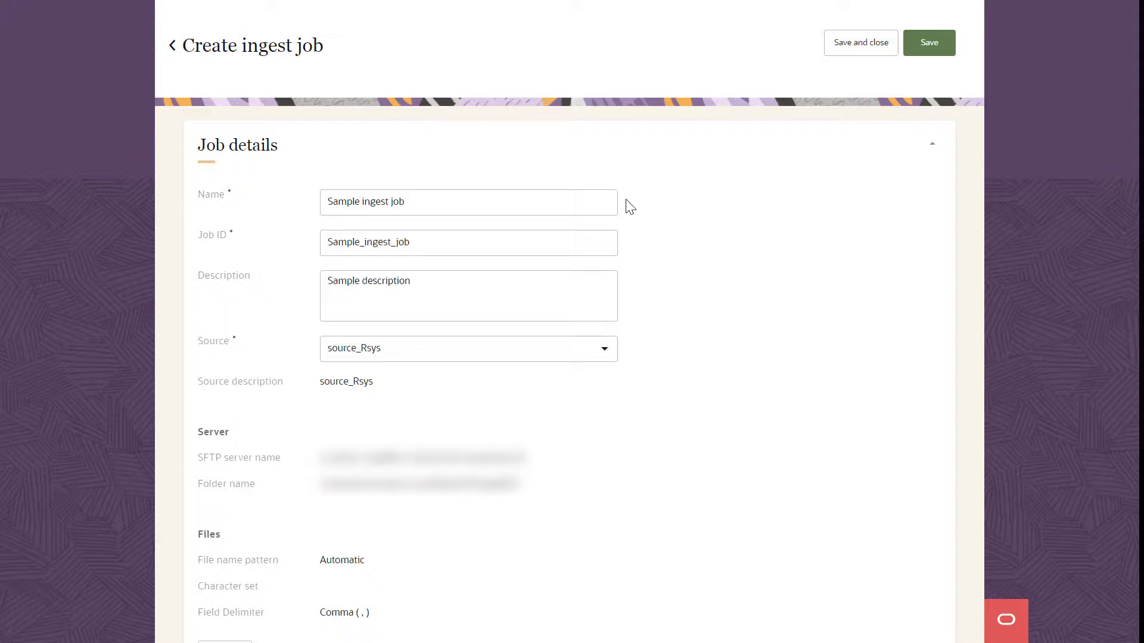
scroll(629, 219, down, 3)
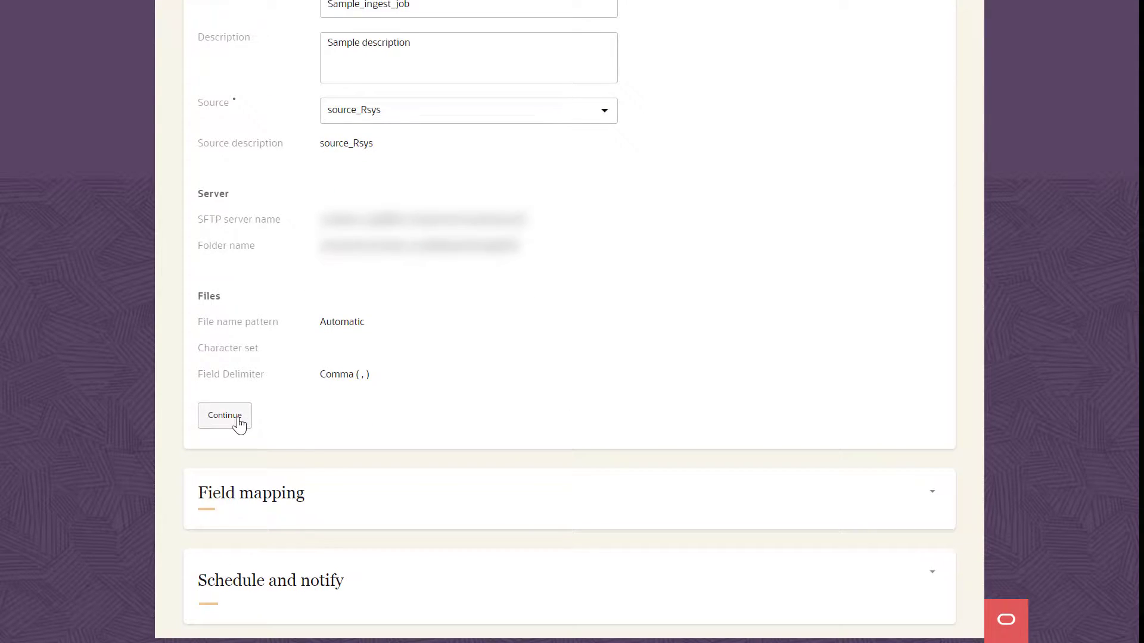
Step: Apply the ResponsysProfile automated template, mapping 18 PROFILE fields to 22 attributes
click(225, 415)
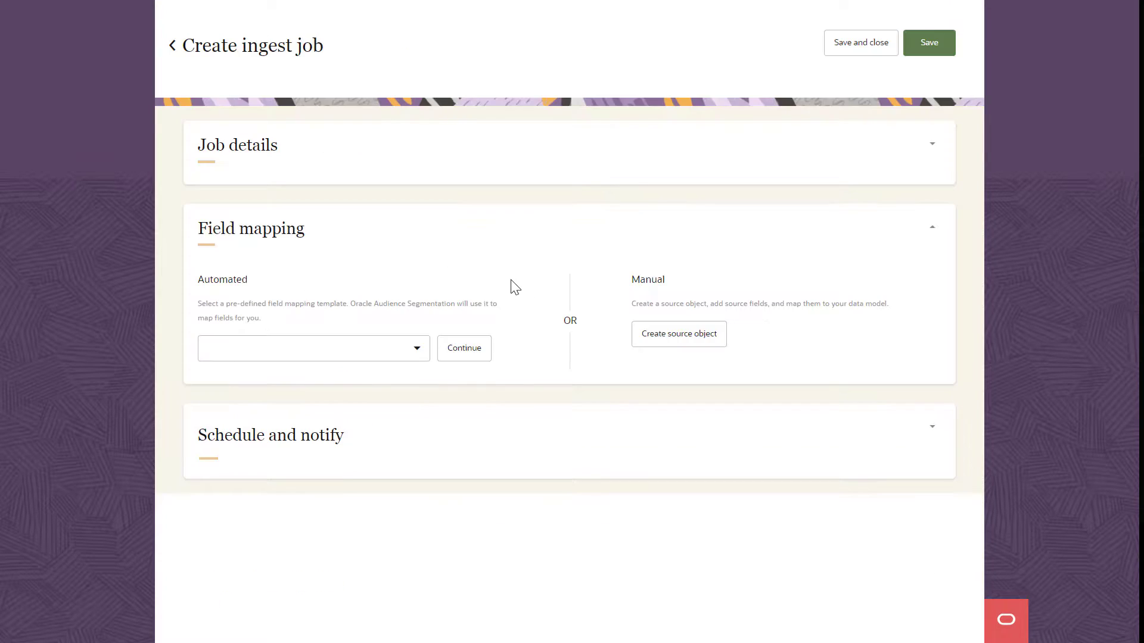
click(413, 353)
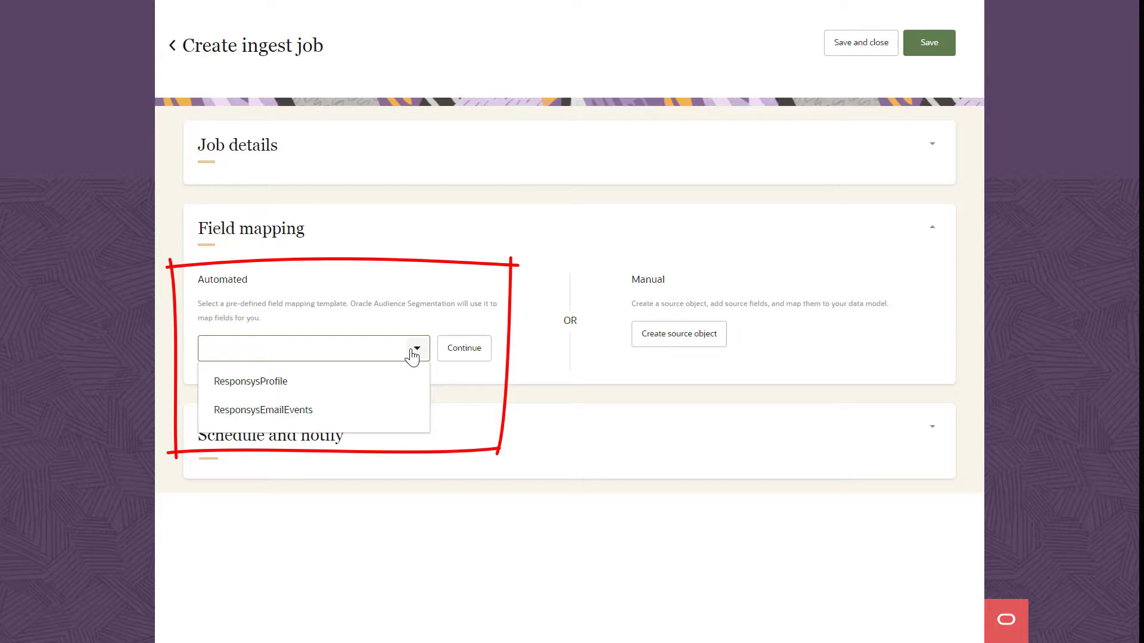
click(407, 373)
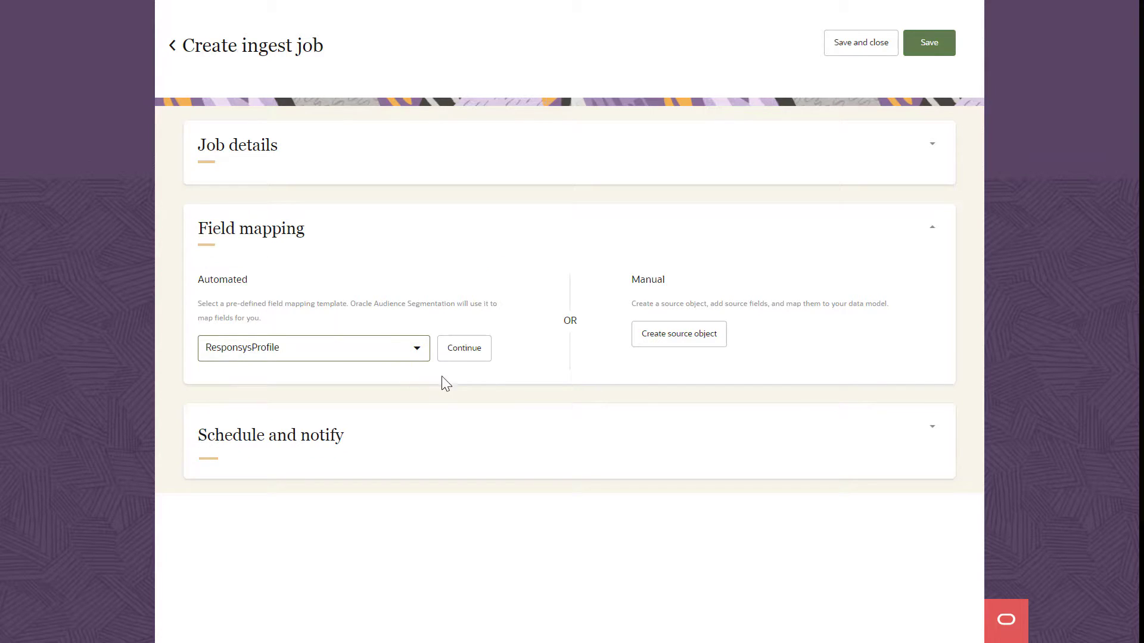
click(464, 348)
scroll(465, 352, down, 1)
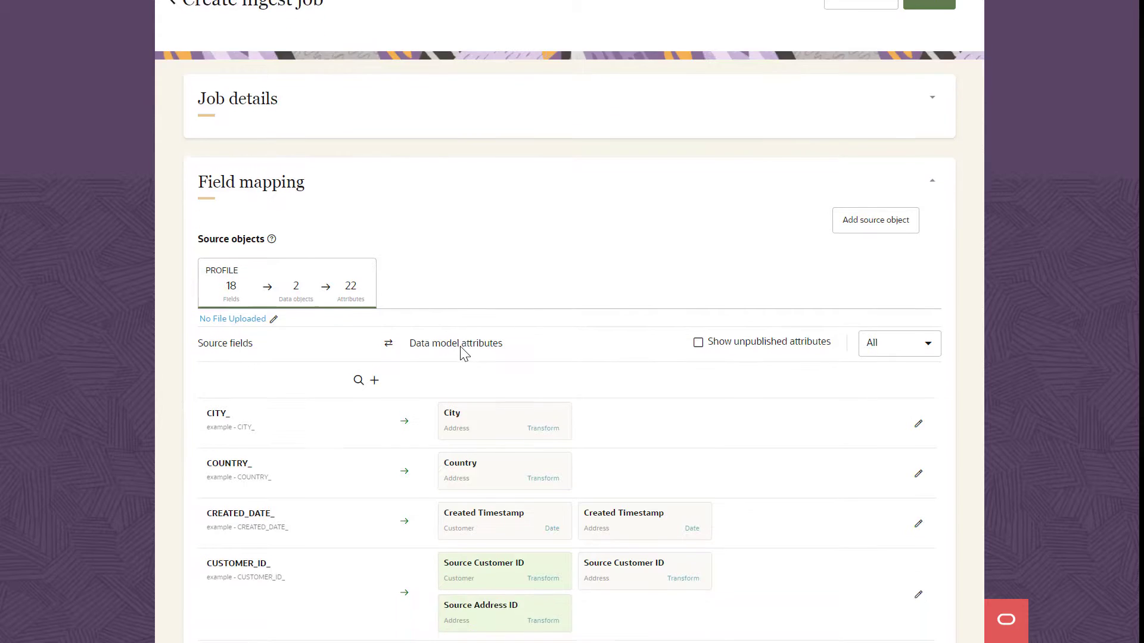